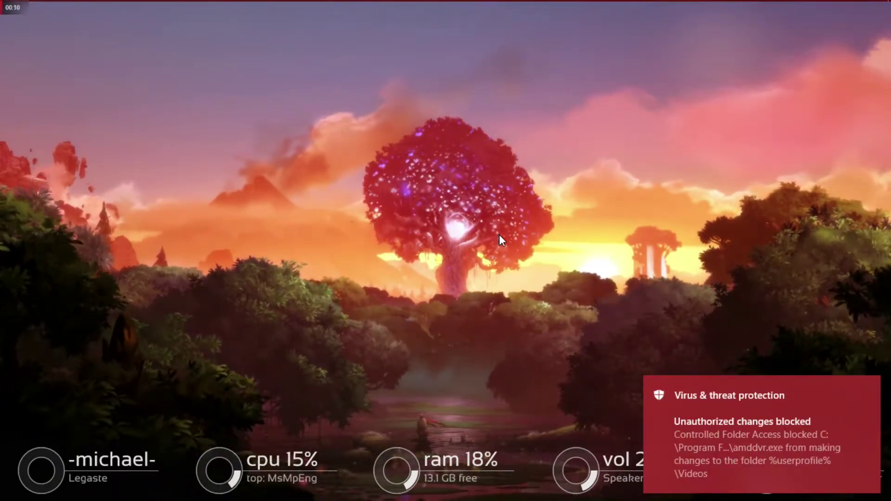
Step: Dismiss the Controlled Folder Access warning and refresh the desktop twice
left_click(866, 383)
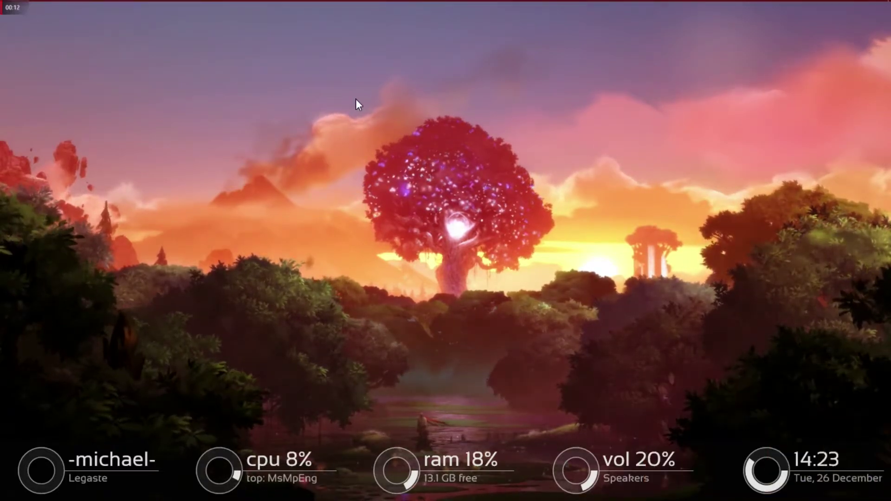
right_click(355, 98)
left_click(378, 155)
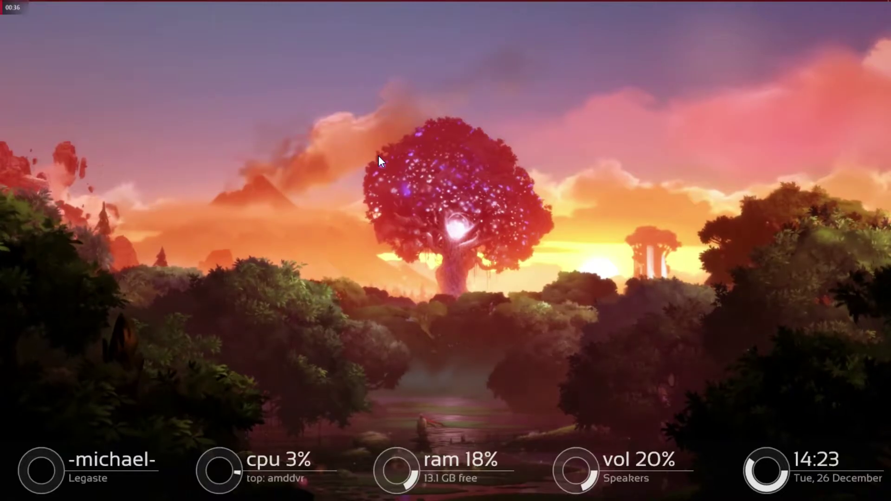
right_click(259, 63)
left_click(294, 120)
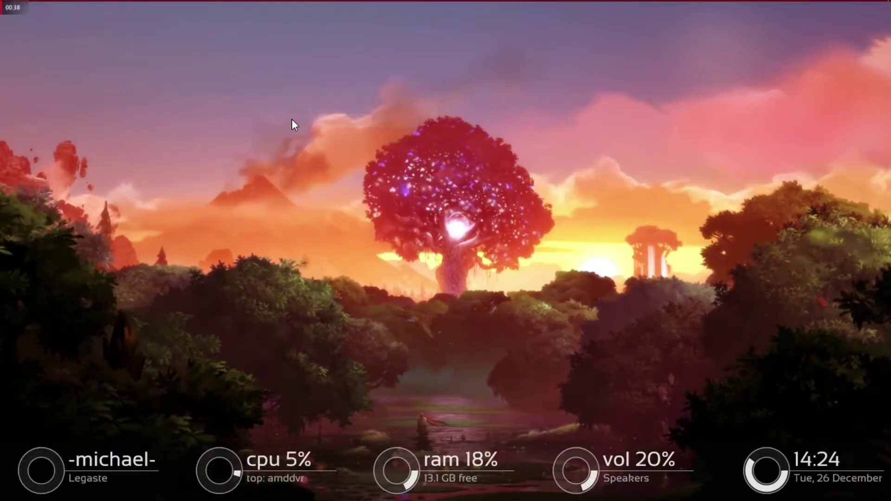
Step: Browse the Start menu app list, then close the Start menu
left_click(12, 10)
scroll(288, 212, "down", 3)
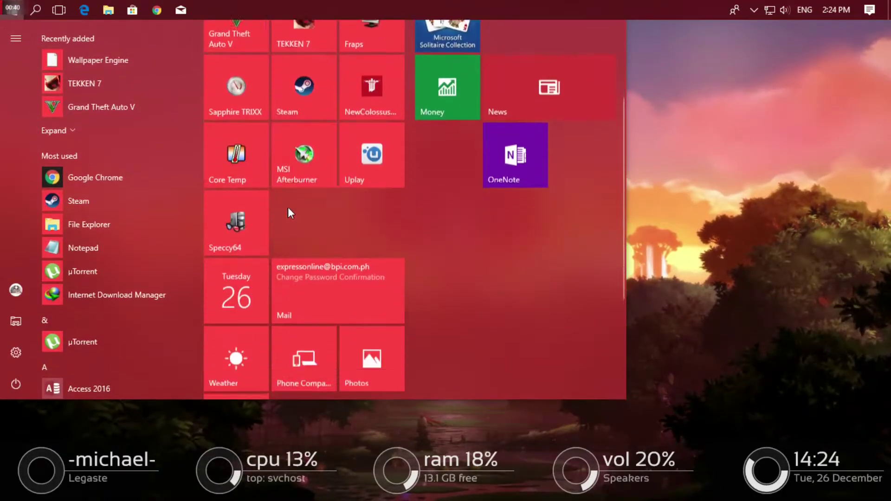
scroll(289, 204, "up", 3)
key("super")
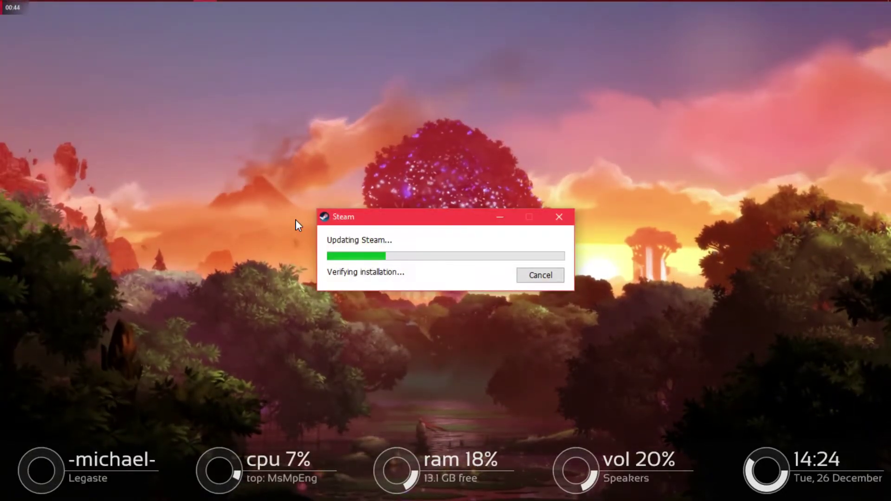
Step: Refresh the desktop four times while Steam updates and signs in
right_click(288, 265)
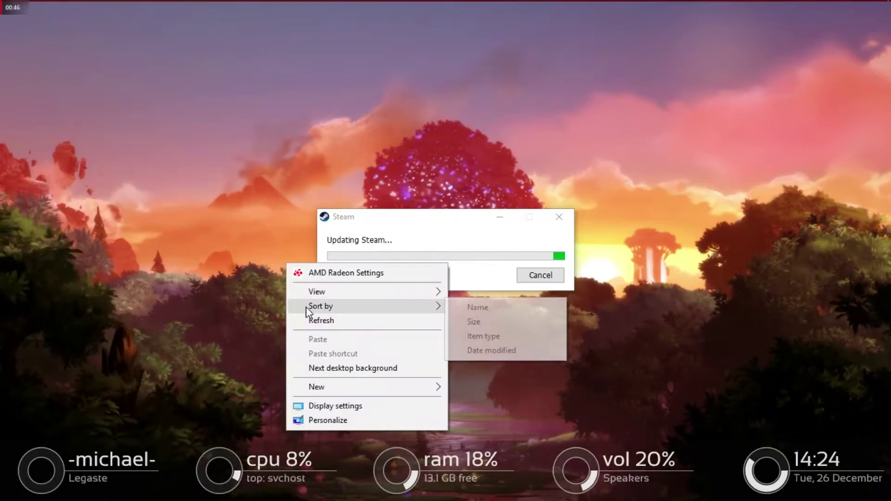
left_click(298, 319)
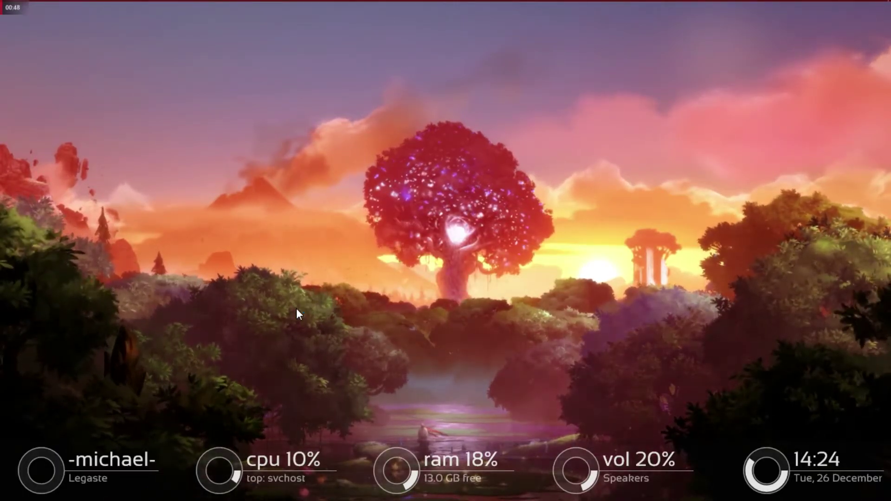
right_click(292, 261)
left_click(325, 313)
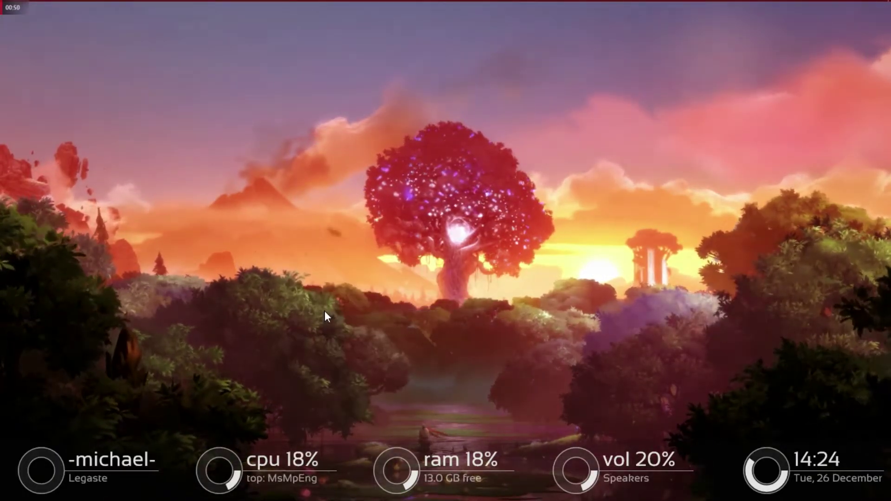
right_click(329, 290)
left_click(350, 342)
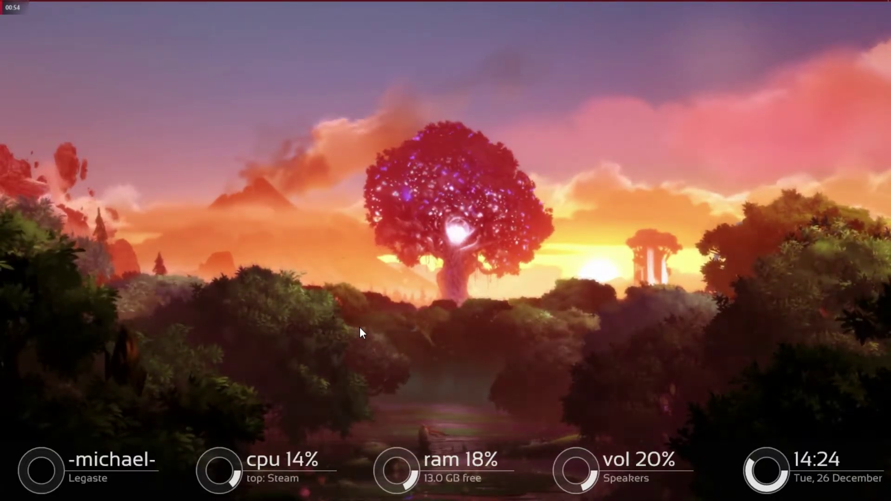
right_click(334, 163)
left_click(366, 223)
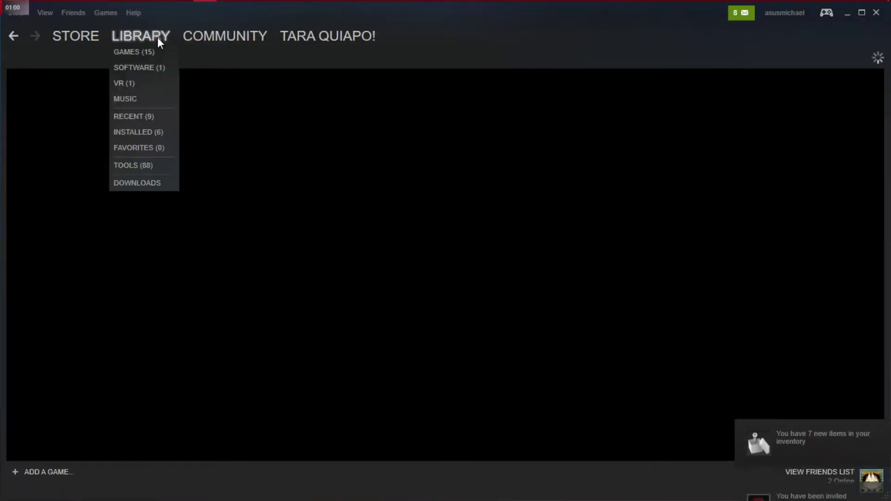
Step: Play TEKKEN 7 from the Steam library's grid view, then return to details view
left_click(157, 37)
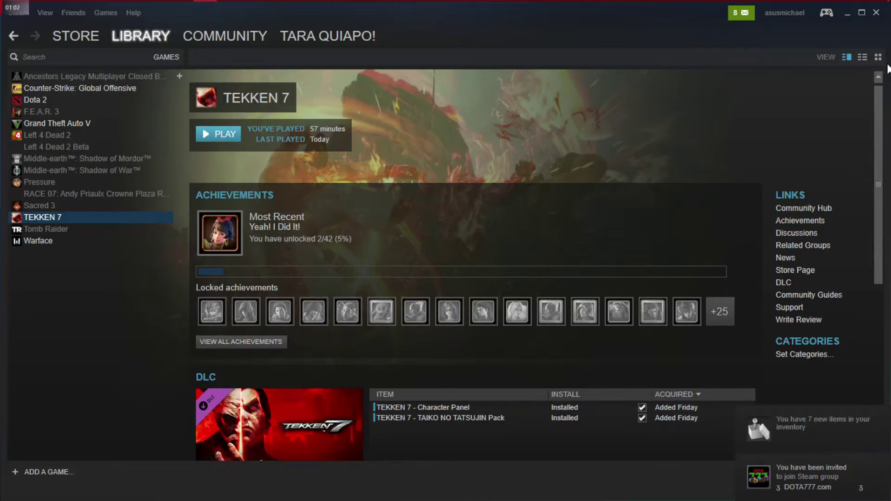
left_click(878, 56)
mouse_move(401, 298)
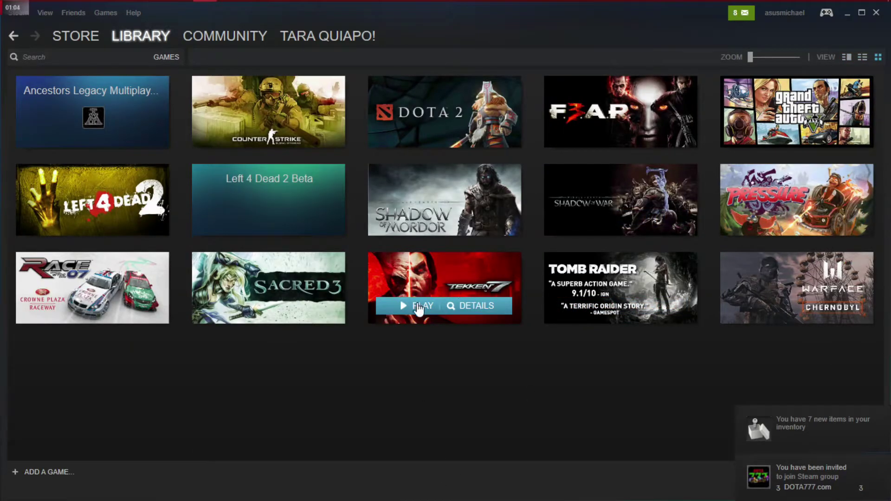
left_click(418, 305)
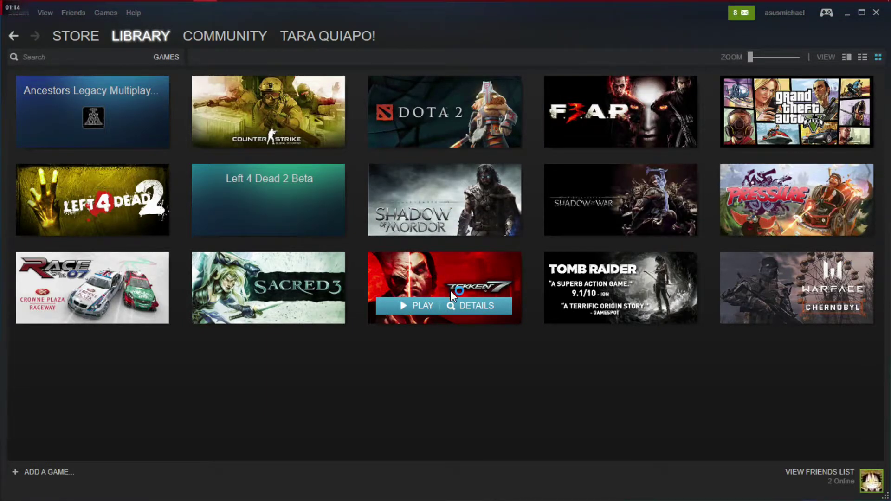
left_click(846, 57)
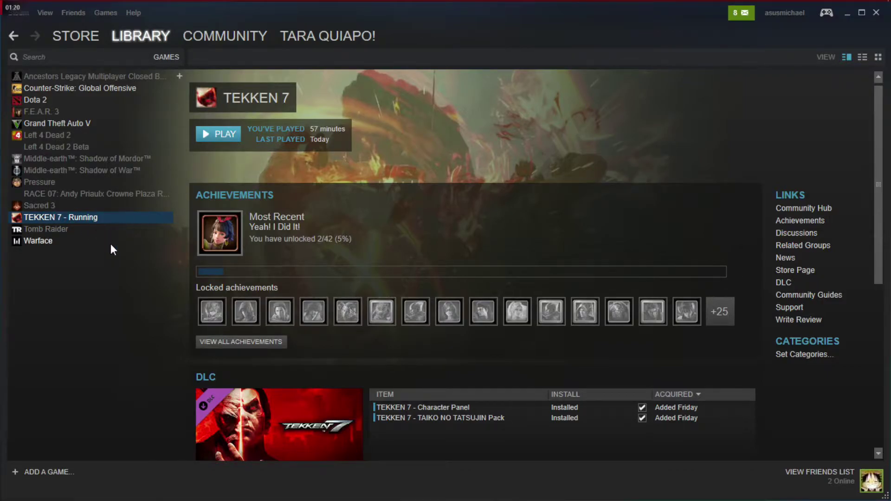
mouse_move(251, 1)
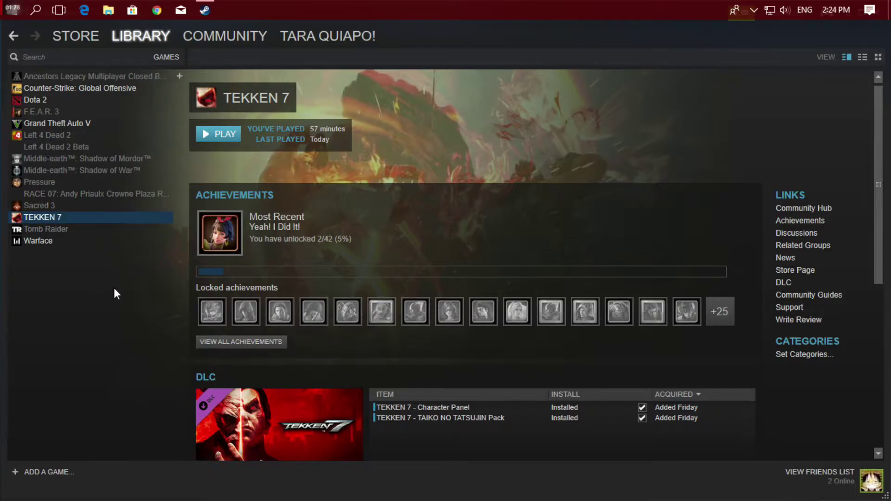
Step: Open Task Manager from the taskbar and select the System process
right_click(389, 6)
left_click(425, 237)
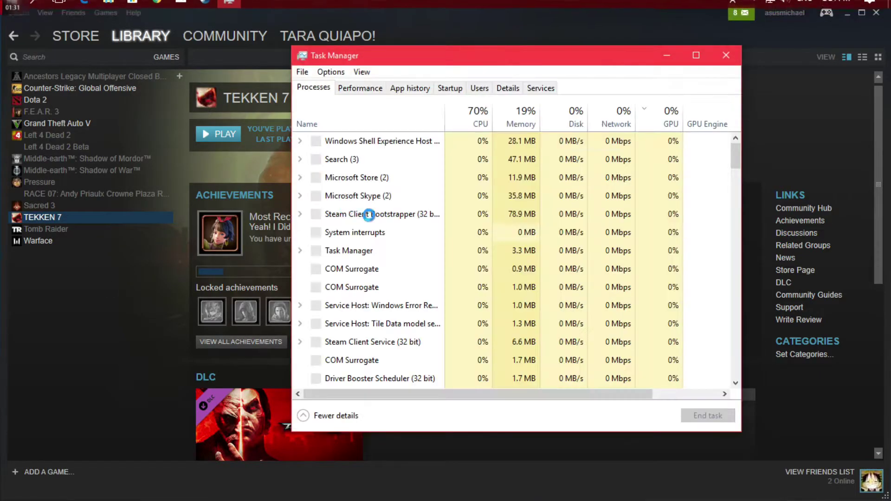
left_click(359, 220)
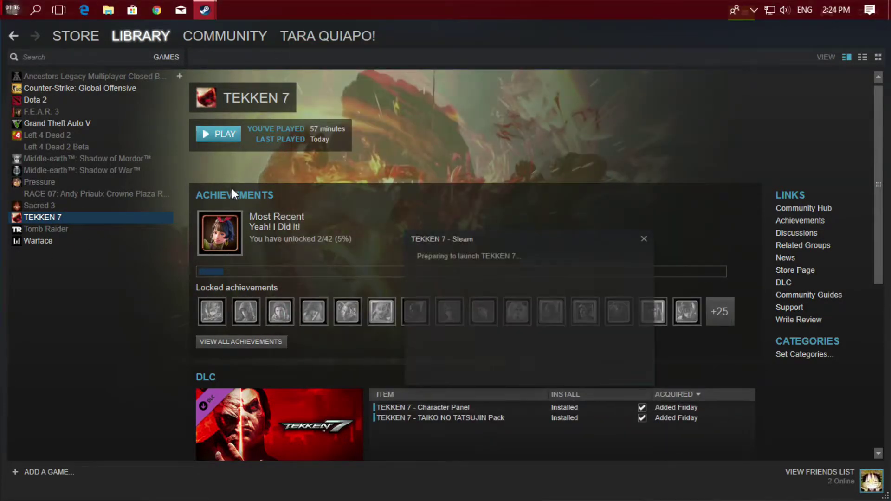
mouse_move(240, 227)
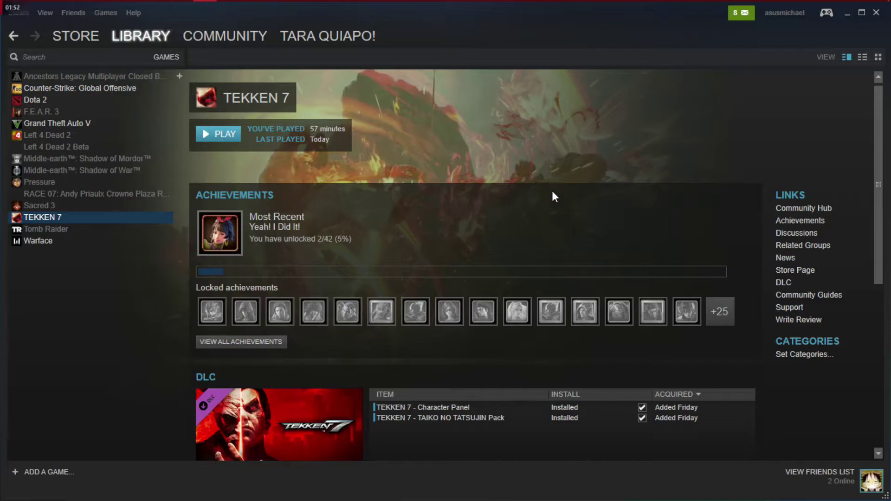
Step: Minimise Steam and refresh the desktop, restore Steam, then minimise and refresh again
left_click(847, 14)
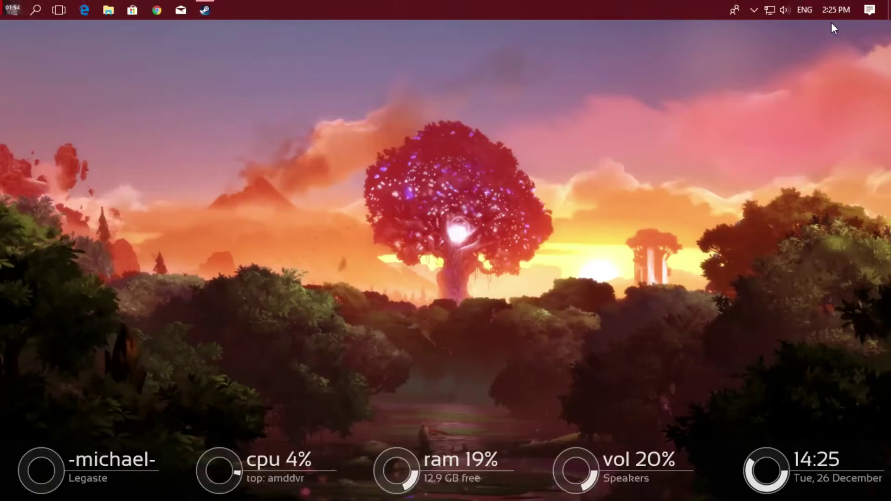
right_click(563, 131)
left_click(598, 185)
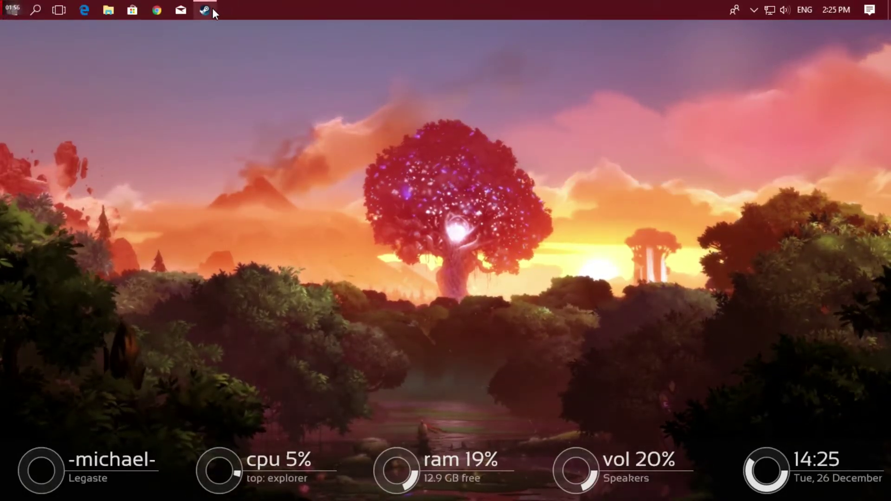
left_click(207, 2)
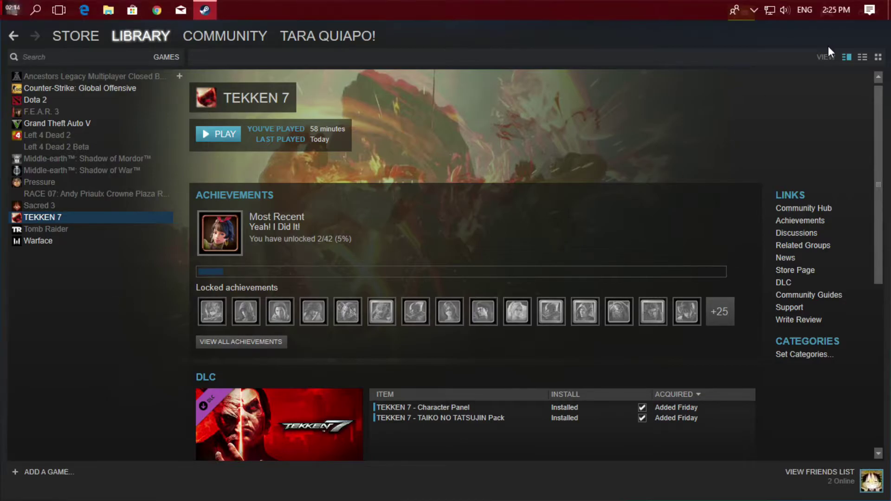
left_click(848, 13)
right_click(493, 130)
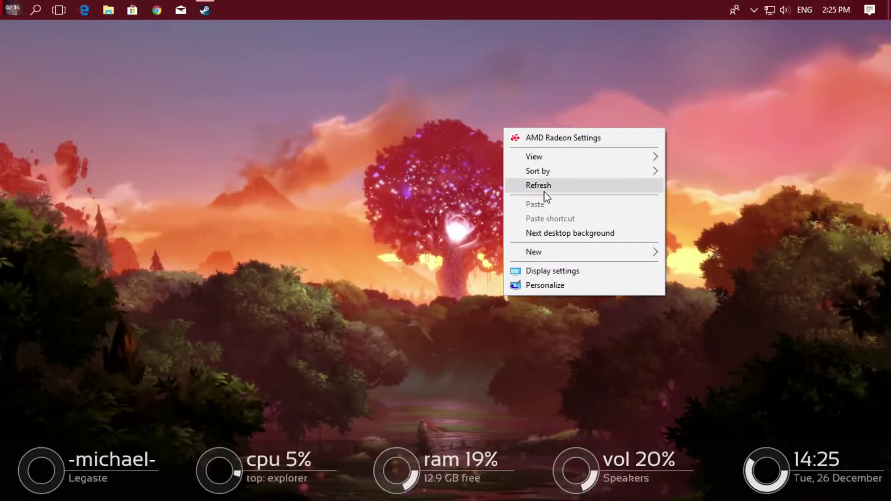
left_click(538, 185)
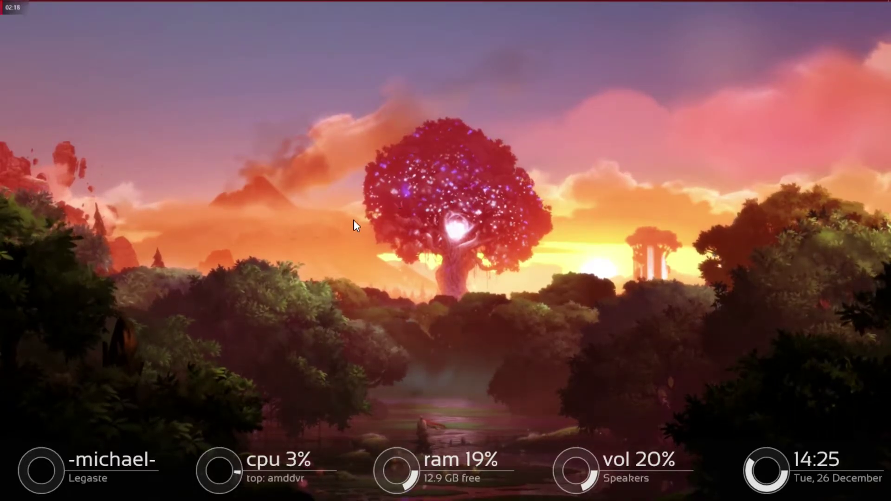
Step: Bring up the Run dialog and place the cursor after %appdata% in the Open box
key("super+r")
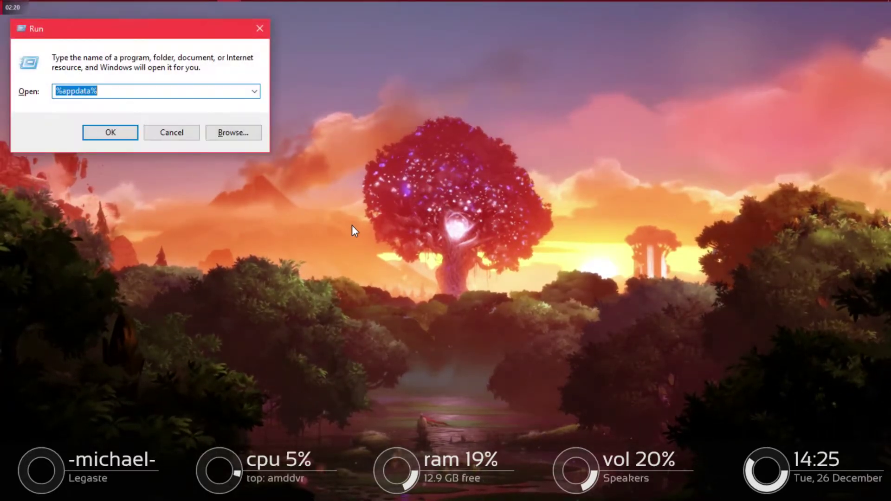
left_click(135, 88)
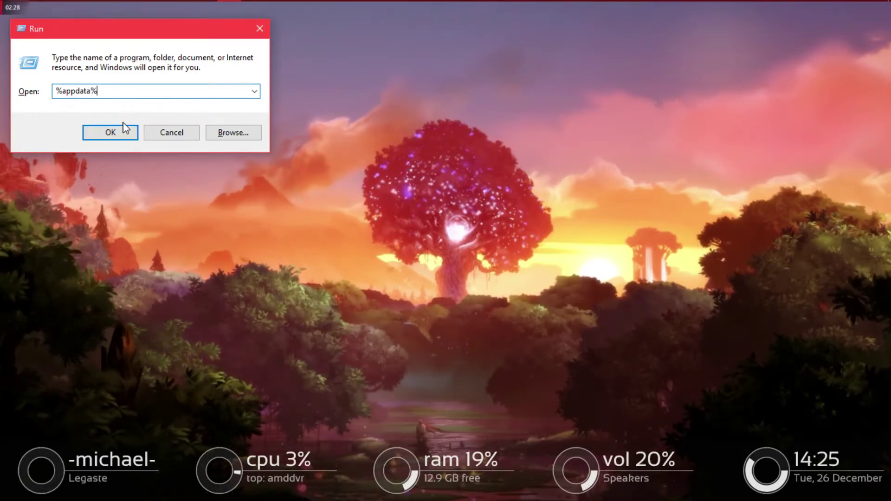
Step: Run %appdata%, go up to the AppData folder and open Local
left_click(108, 137)
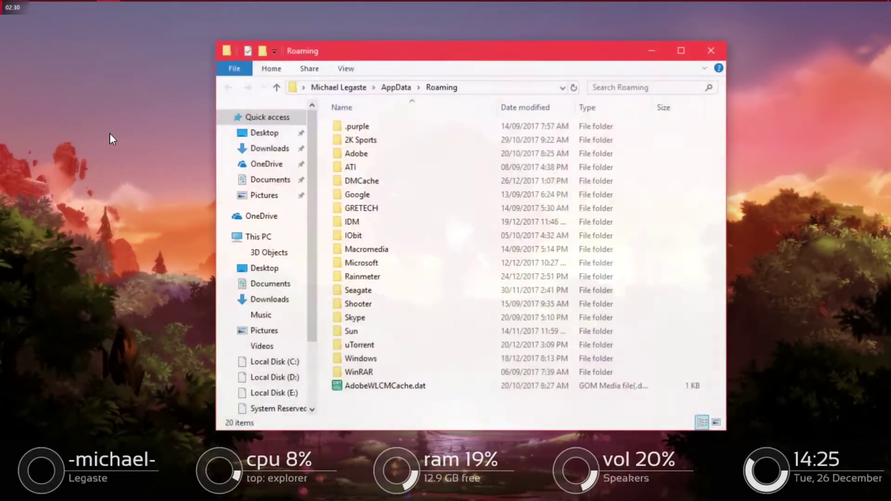
left_click(443, 304)
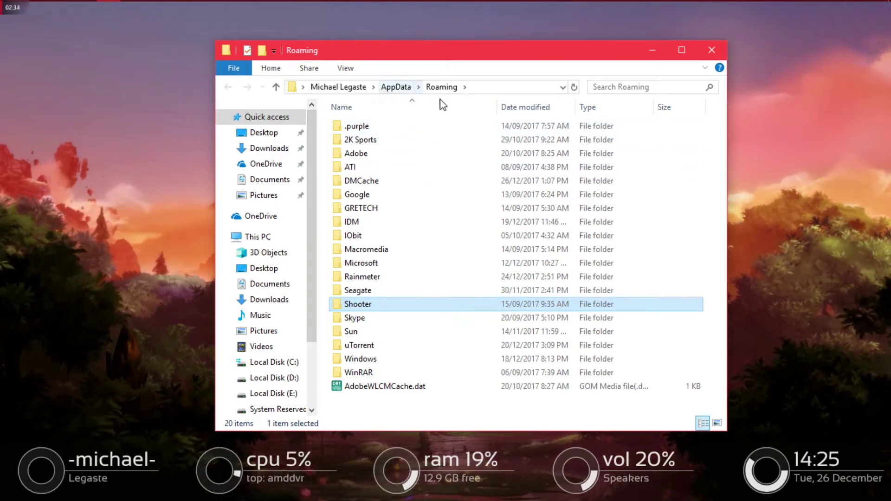
left_click_drag(428, 52, 461, 52)
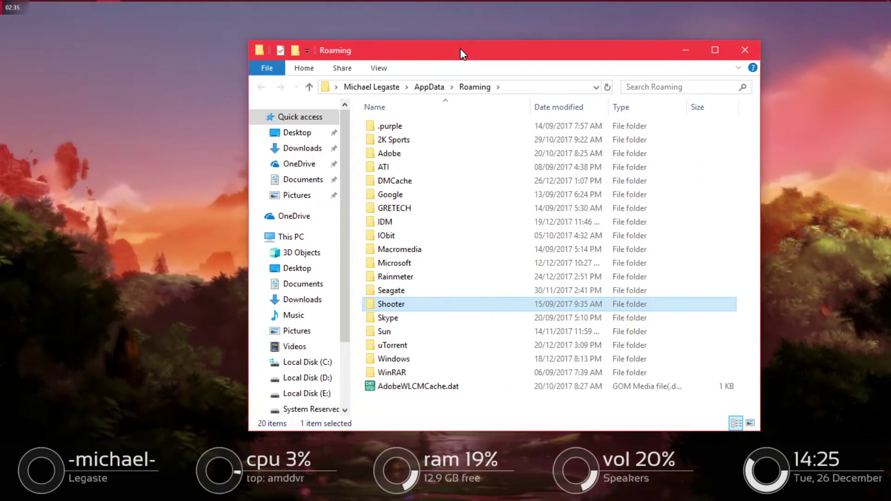
left_click(429, 88)
left_click(396, 212)
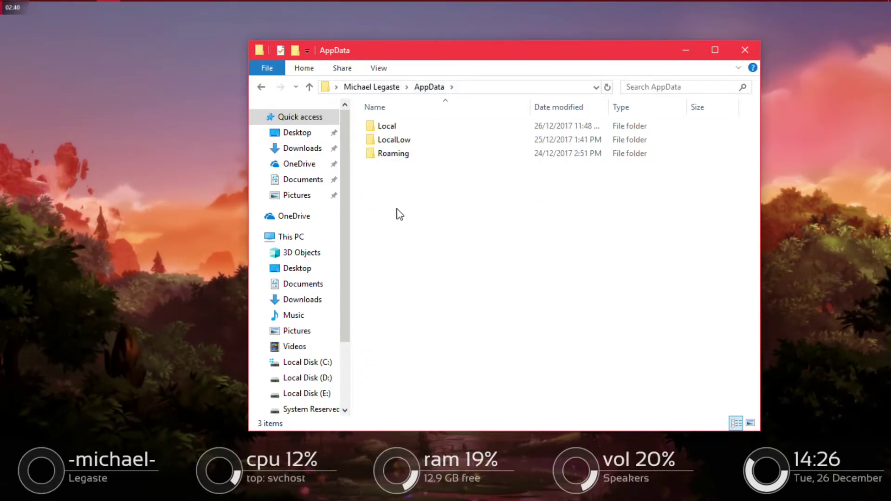
left_click(373, 130)
left_click(371, 134)
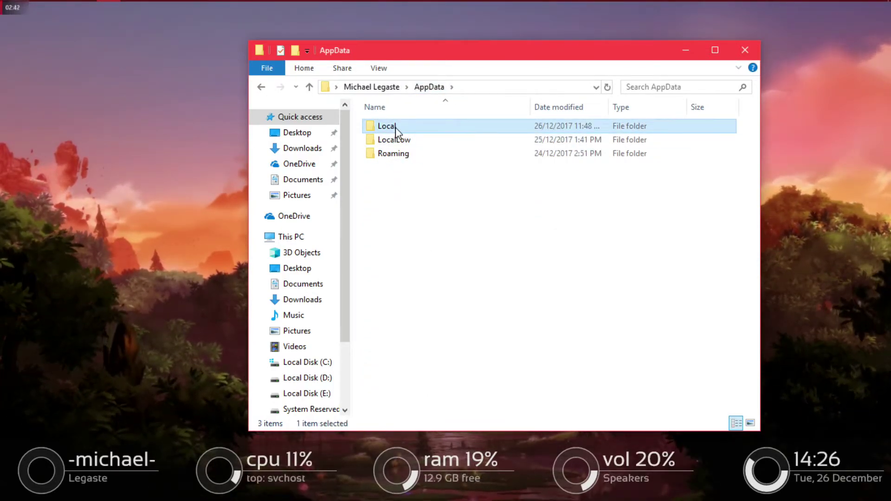
double_click(416, 129)
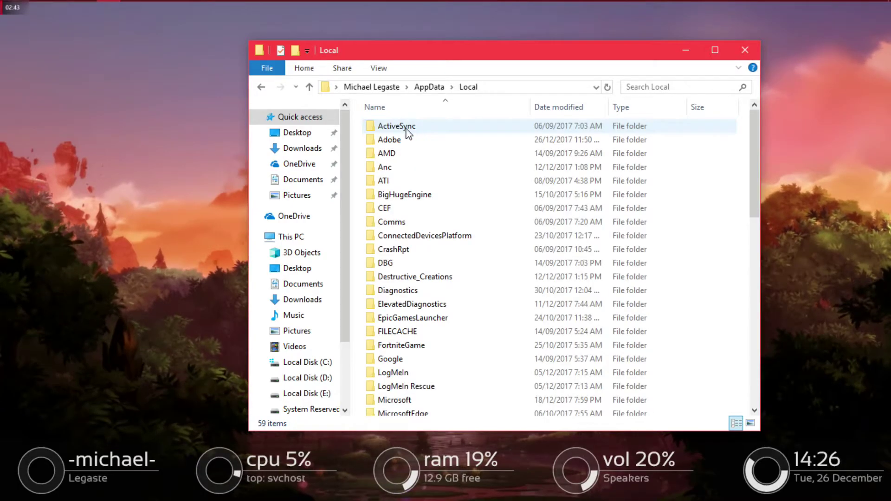
Step: Open TekkenGame\Saved\Config\WindowsNoEditor inside the Local folder
left_click(482, 161)
key("t")
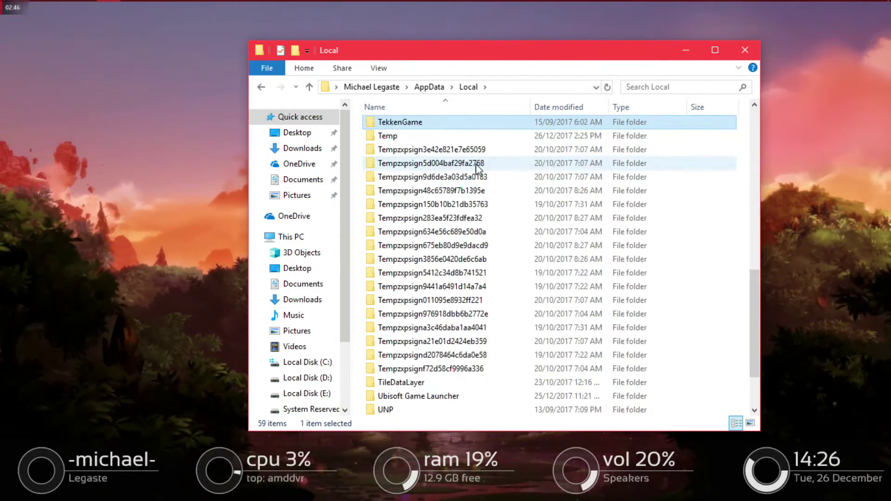
scroll(388, 158, "up", 2)
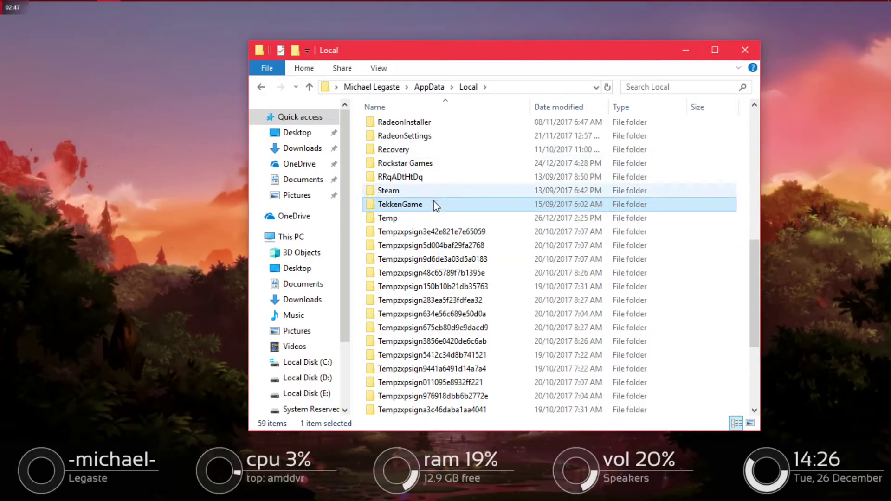
double_click(403, 207)
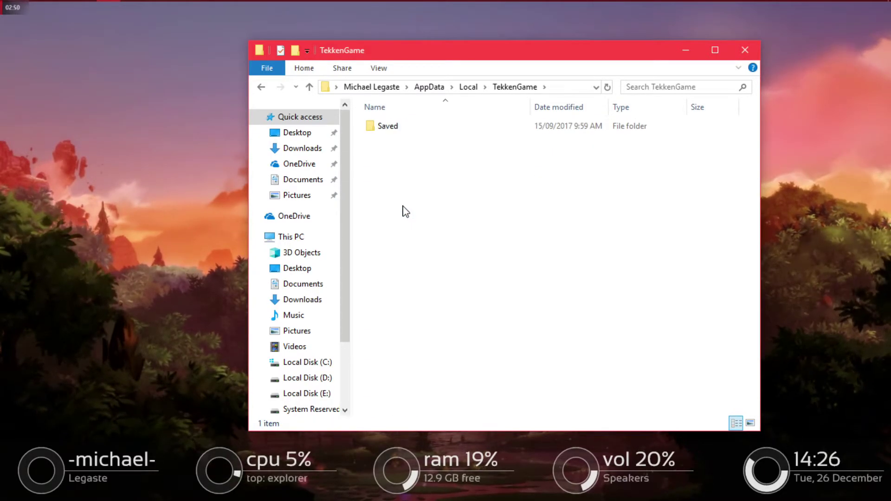
left_click(410, 129)
double_click(410, 131)
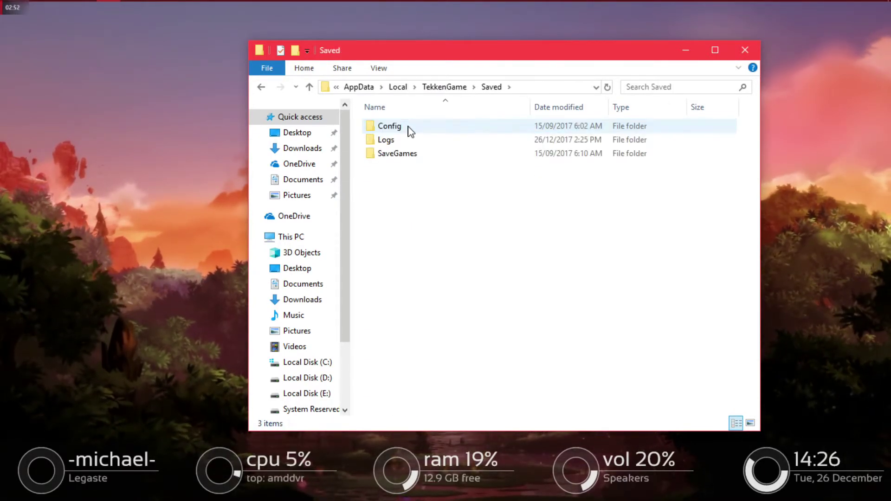
left_click(409, 130)
double_click(409, 131)
left_click(410, 132)
double_click(410, 131)
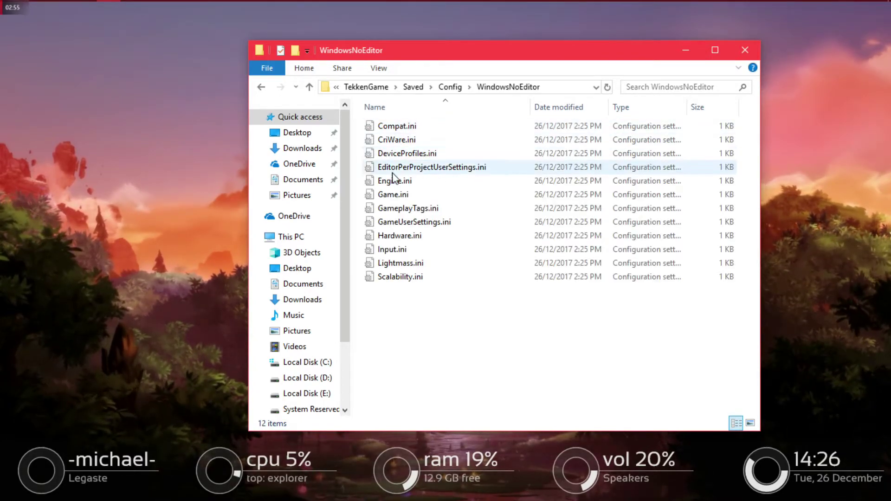
Step: Open GameUserSettings.ini in Notepad and change Version=5 to Version=6
left_click(406, 221)
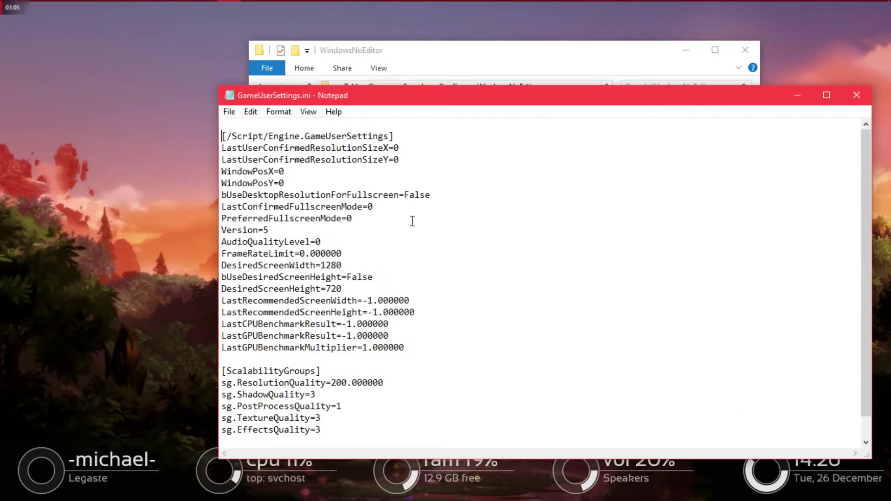
key("Delete")
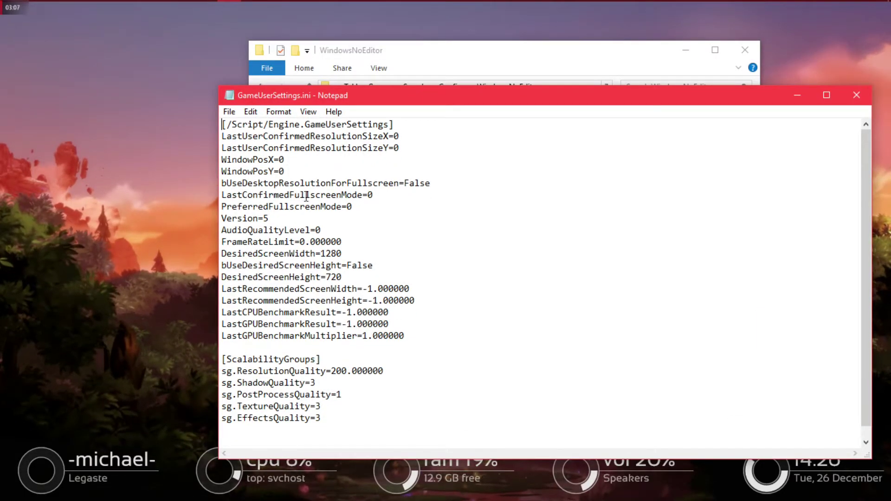
left_click_drag(224, 219, 258, 222)
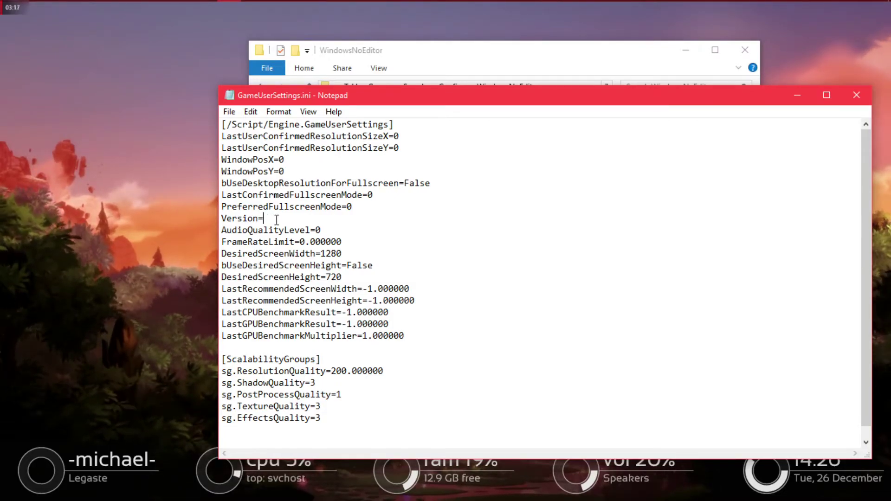
left_click(277, 218)
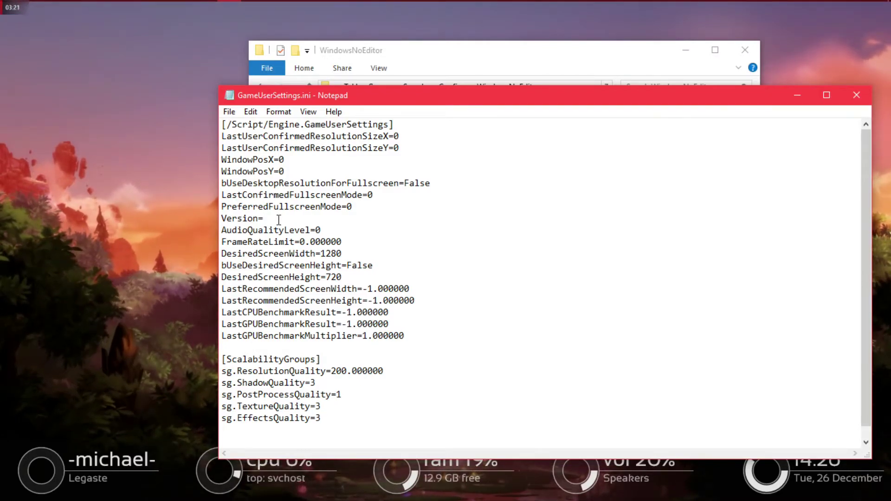
type("5")
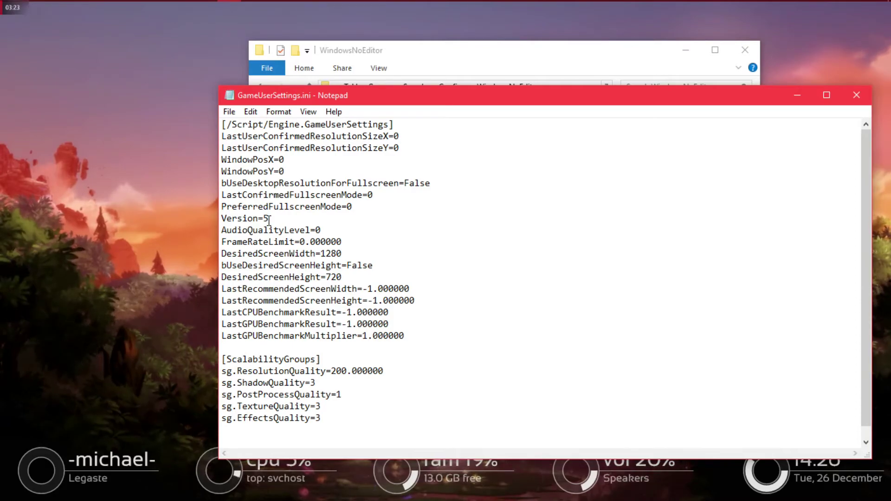
key("BackSpace")
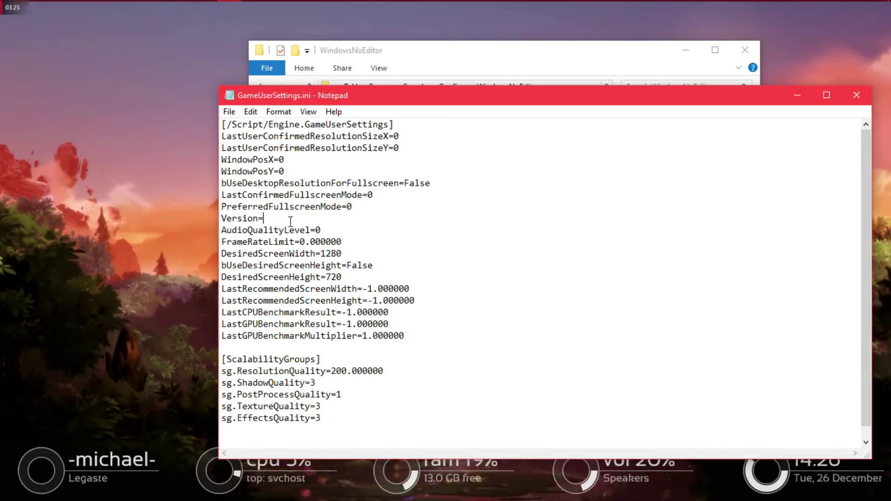
type("6")
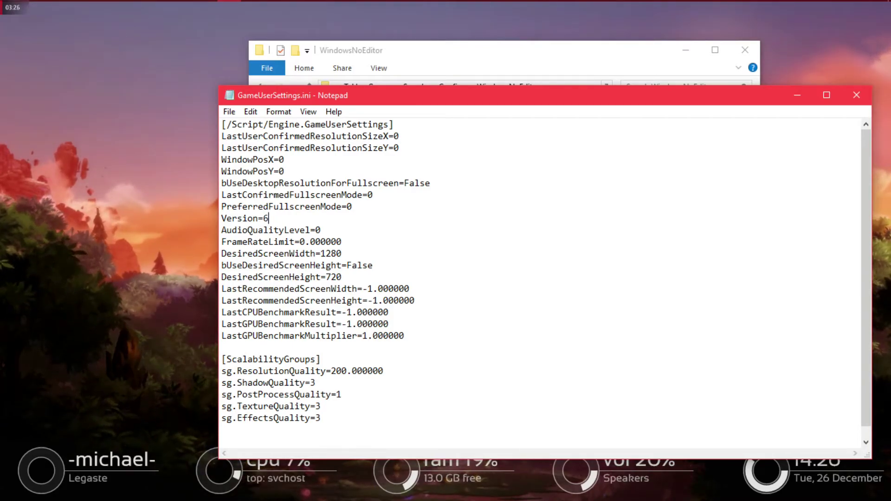
Step: Save GameUserSettings.ini and close Notepad
left_click(229, 111)
left_click(249, 156)
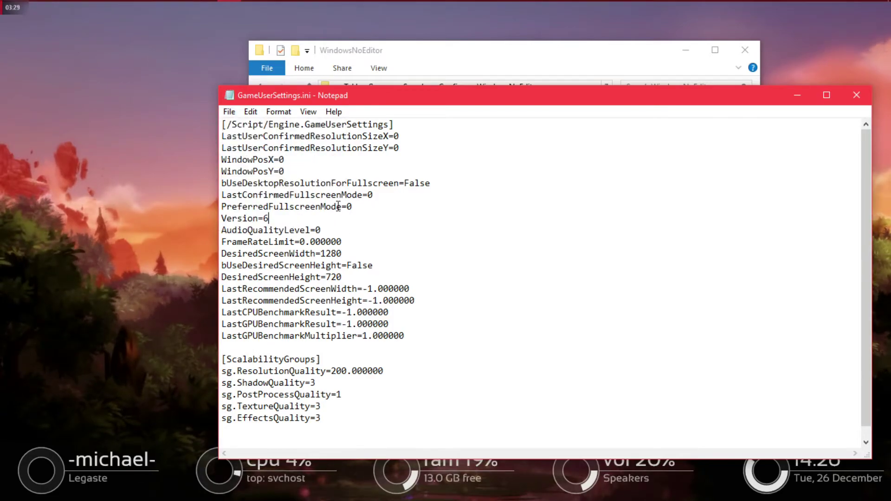
left_click(856, 95)
Step: Close Explorer, refresh the desktop, and play TEKKEN 7 from its Steam library page
left_click(745, 50)
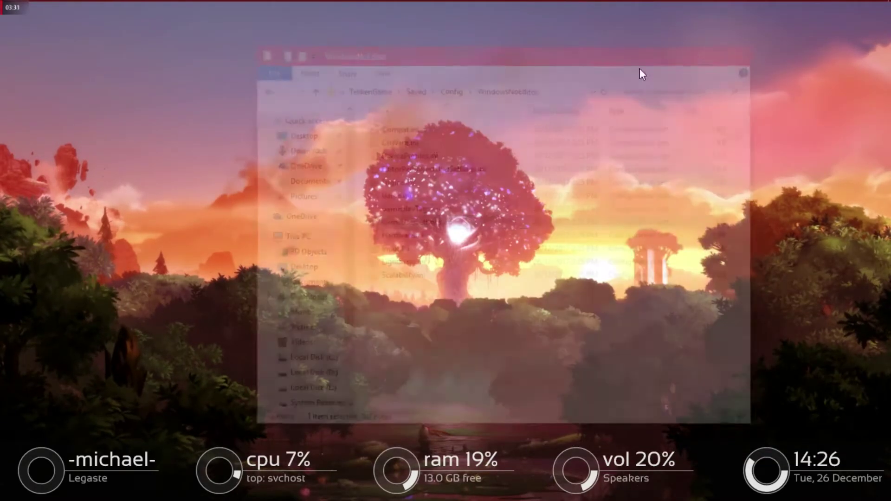
right_click(466, 70)
left_click(499, 126)
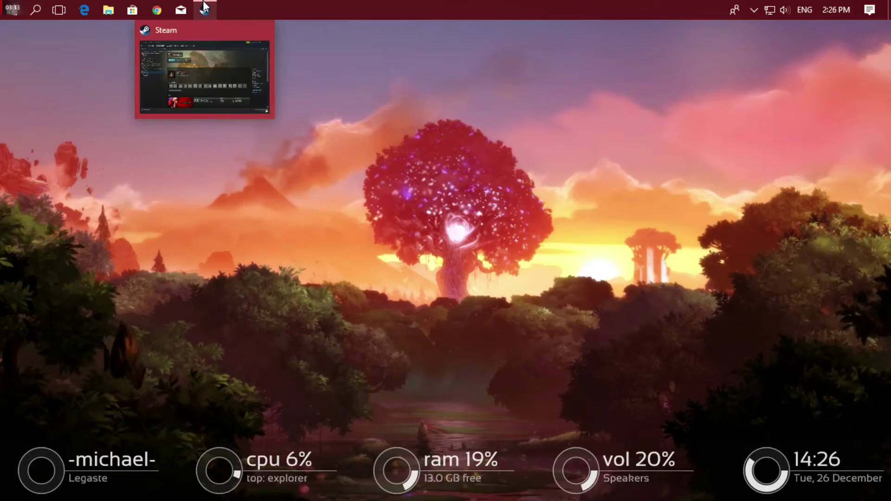
left_click(204, 9)
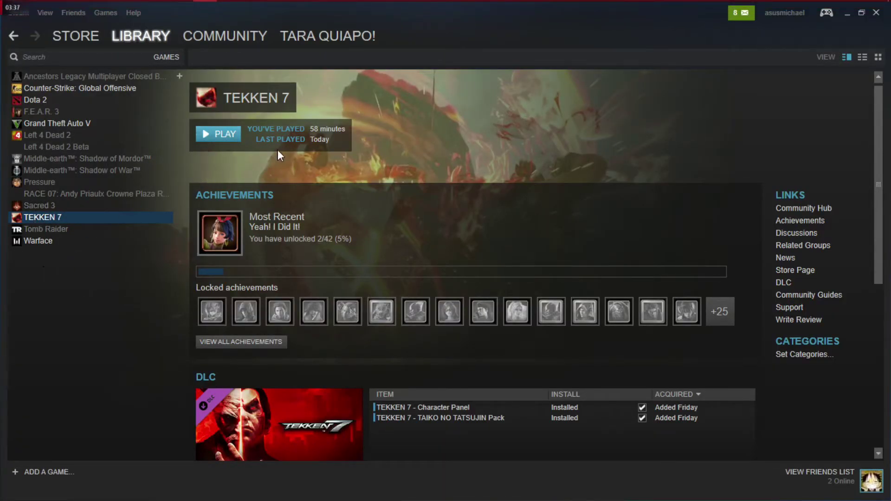
left_click(226, 130)
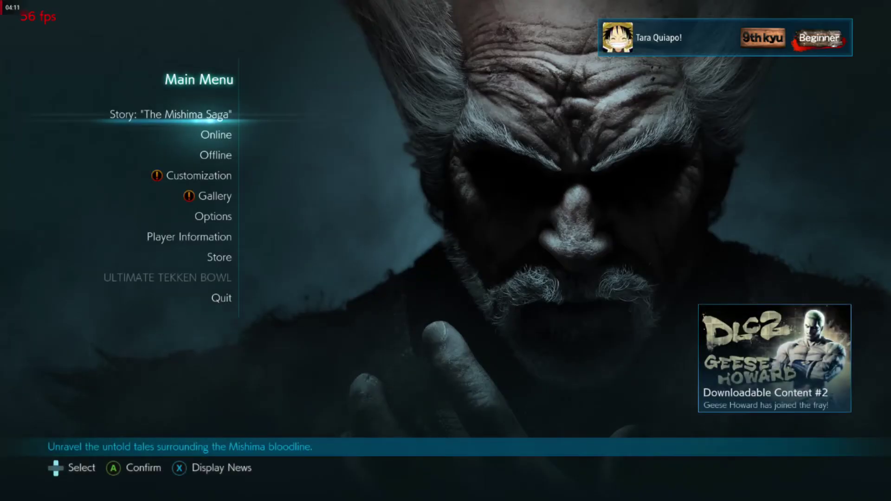
Step: Browse the TEKKEN 7 Main Menu entries and enter Online
key("Down")
key("Down")
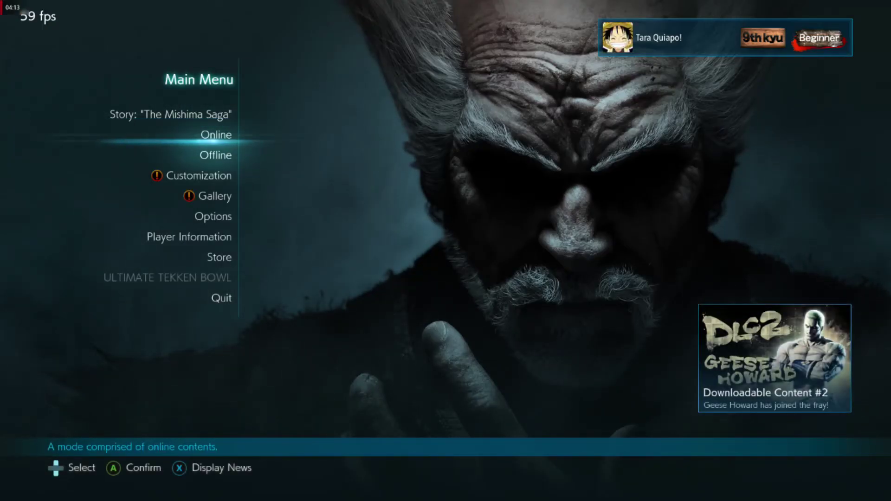
key("Up")
key("Down")
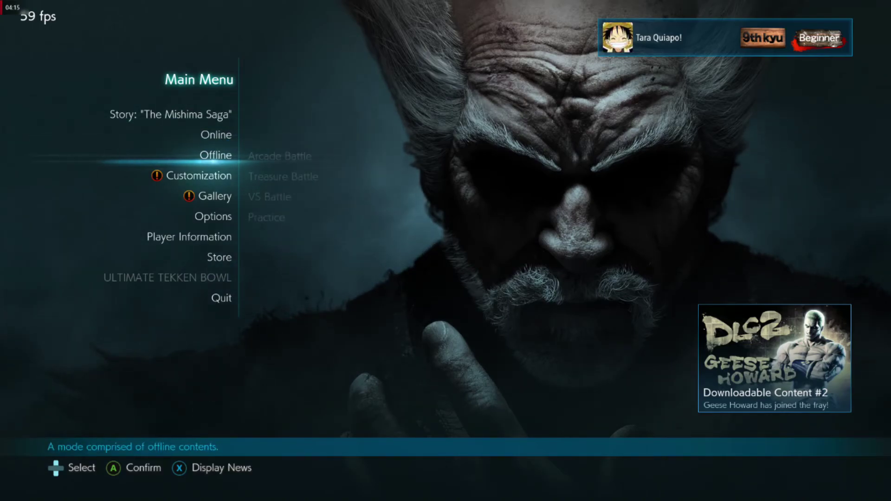
key("Down")
key("Down")
key("Up")
key("Up")
key("Up")
key("Up")
key("Down")
key("Down")
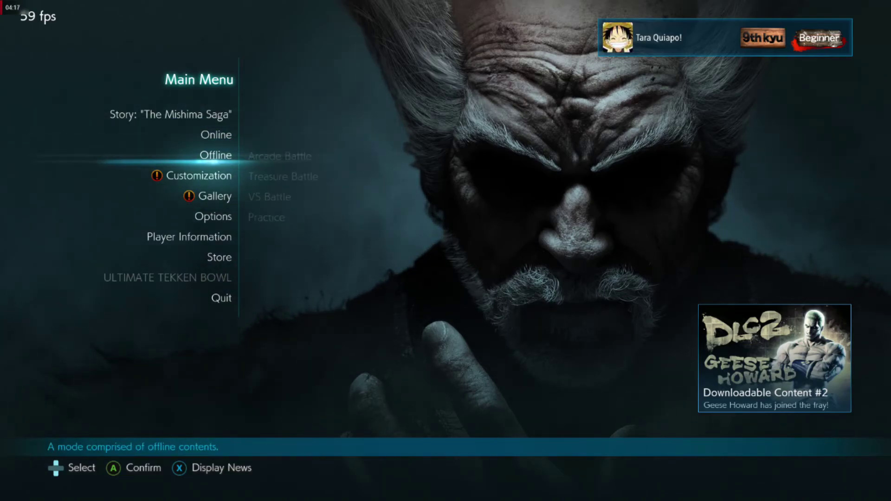
key("Up")
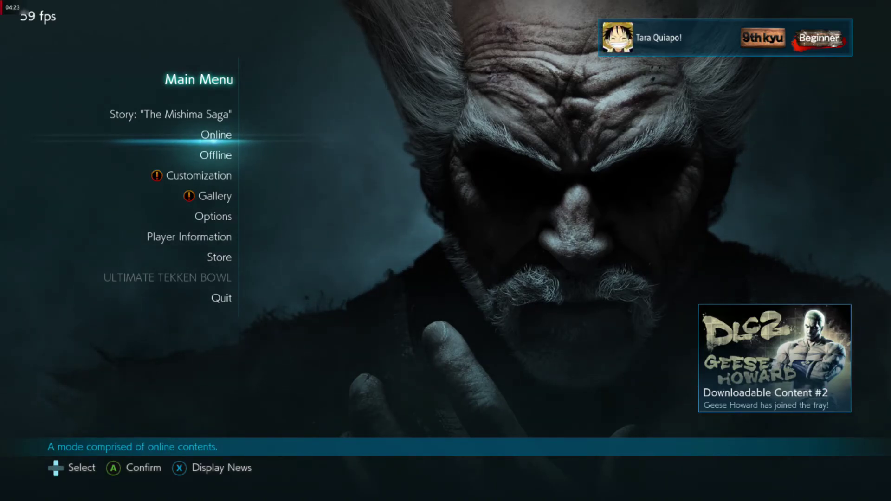
key("Return")
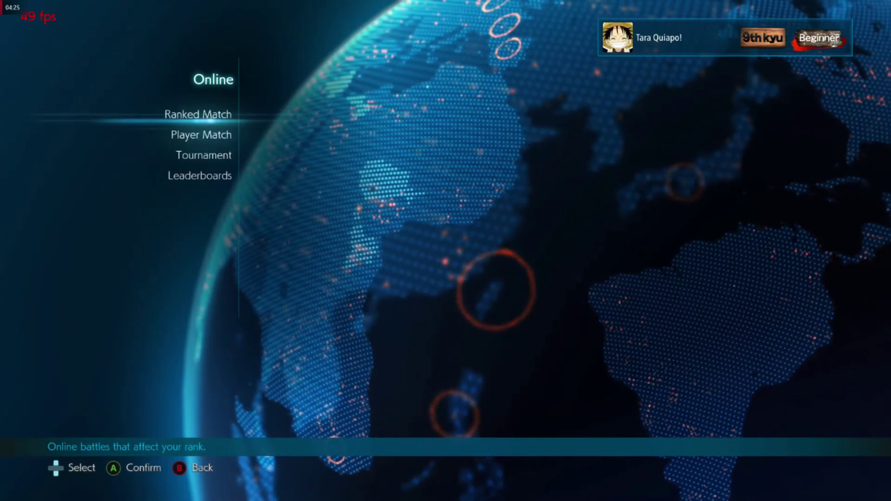
Step: Browse the Online options: Ranked Match, Player Match, Tournament and Leaderboards
key("Down")
key("Down")
key("Up")
key("Up")
key("Up")
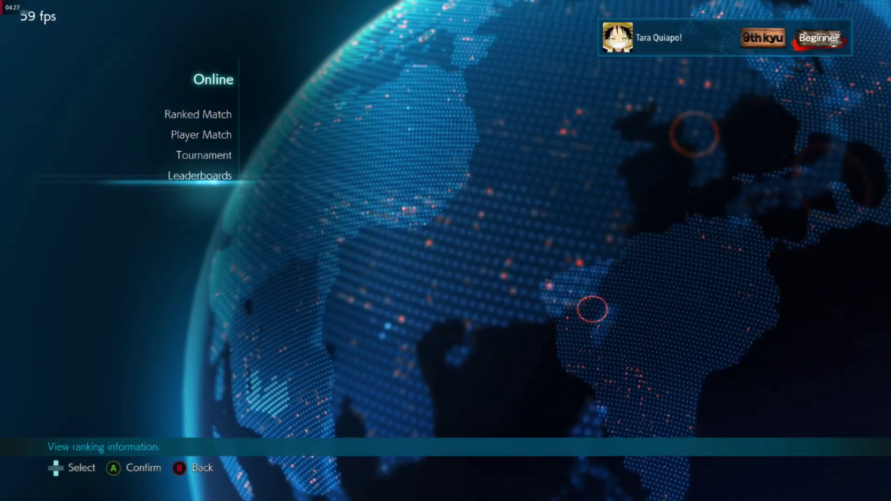
key("Up")
key("Up")
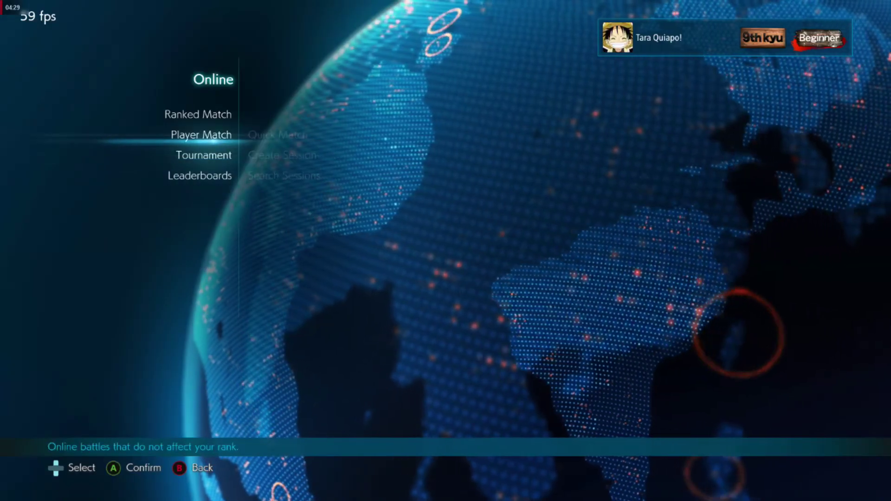
key("Down")
key("Up")
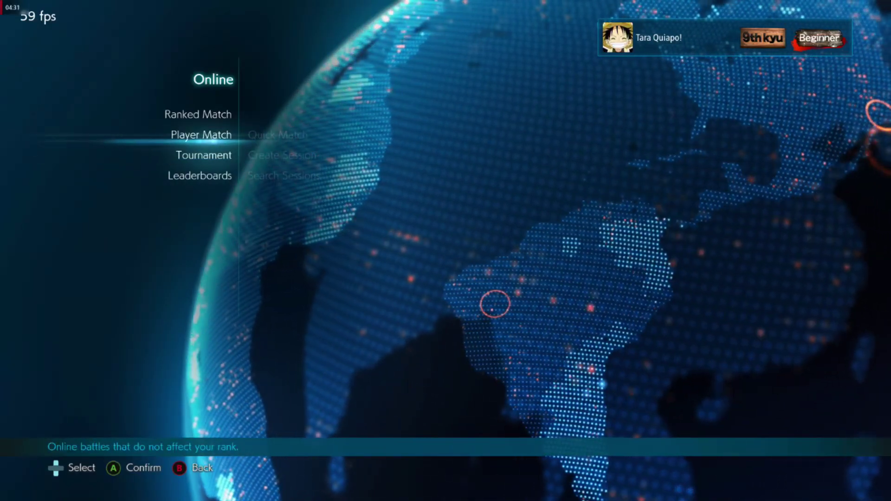